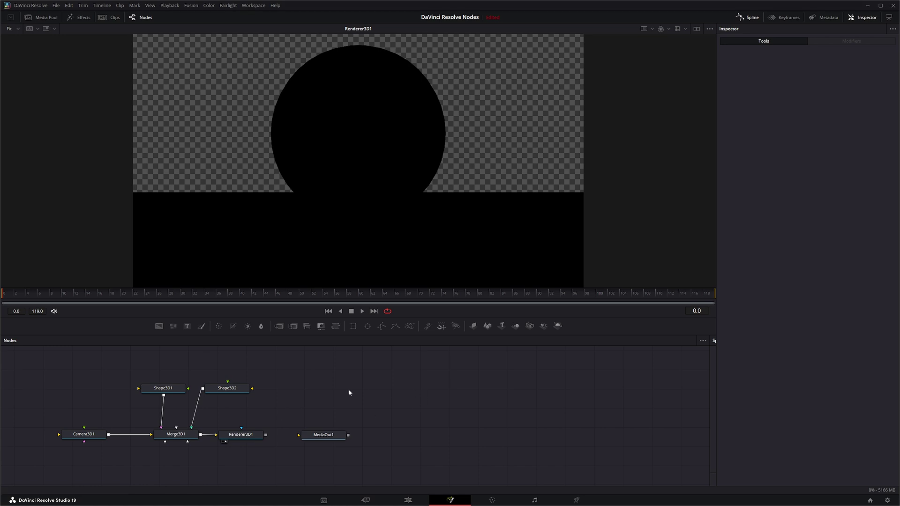
- Add a Directional Light (3DL) node by searching 'dire' and connect it into Merge3D1
key(shift+space)
text(dire)
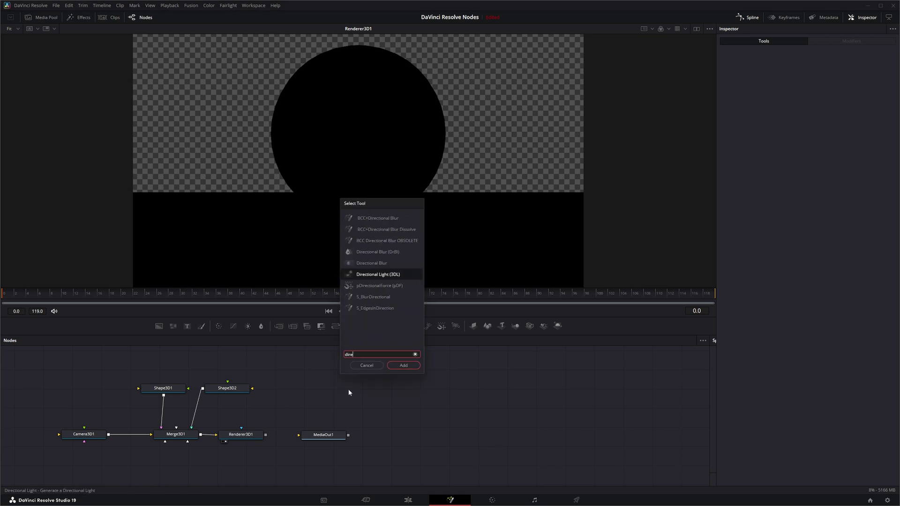
key(Return)
drag(349, 392, 165, 444)
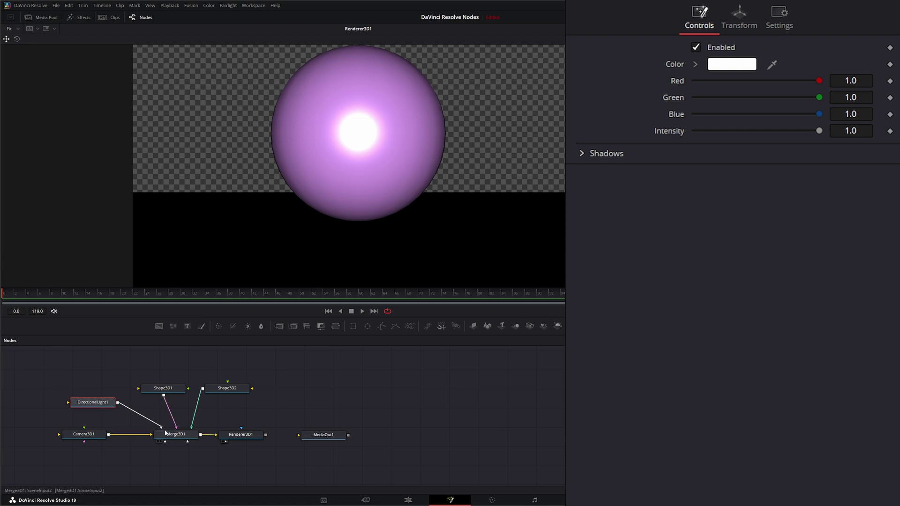
- View Merge3D1's 3D scene, move the light gizmo up, down and sideways, then view Renderer3D1's output
drag(183, 438, 193, 257)
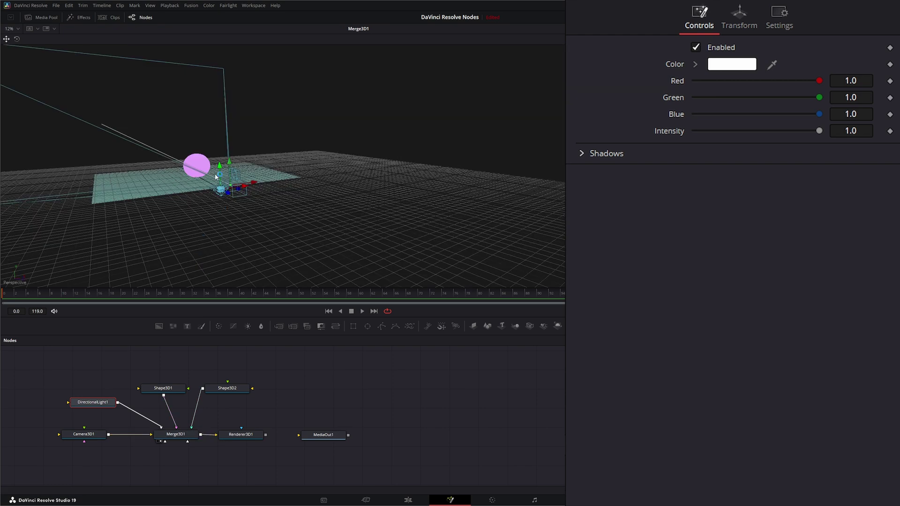
drag(224, 186, 227, 136)
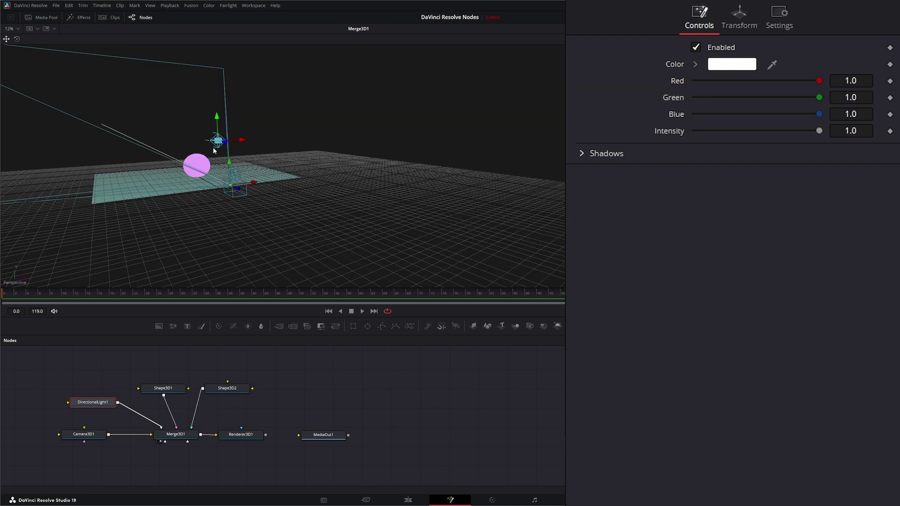
scroll(209, 146, up, 2)
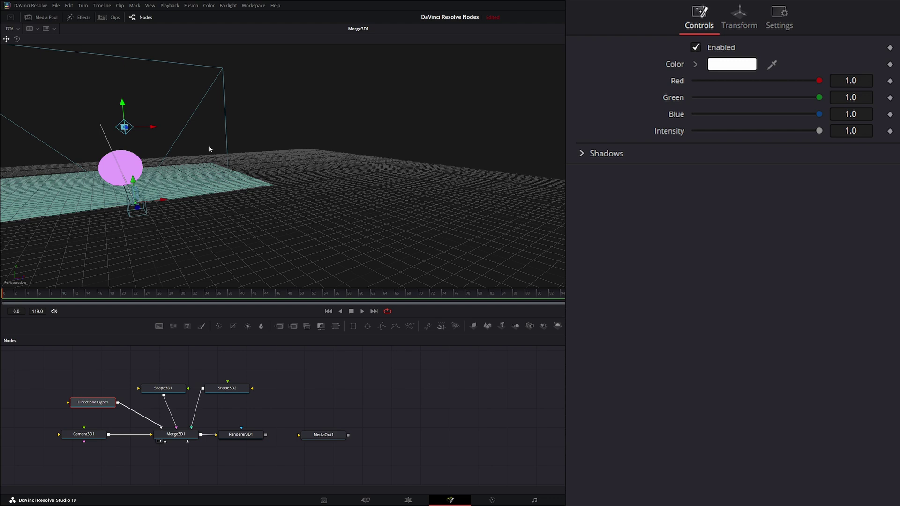
drag(158, 134, 310, 138)
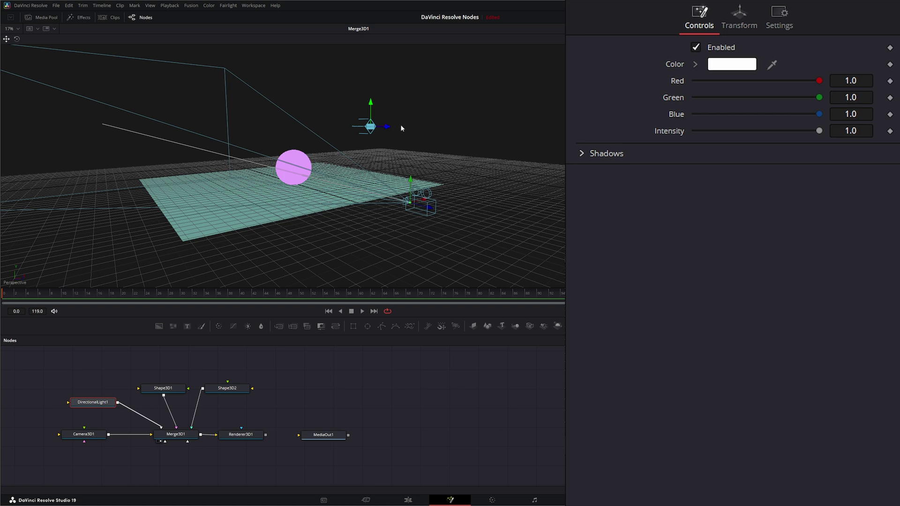
mouse_move(378, 125)
mouse_down()
mouse_move(374, 94)
mouse_move(373, 167)
mouse_move(376, 110)
mouse_up()
drag(407, 162, 319, 187)
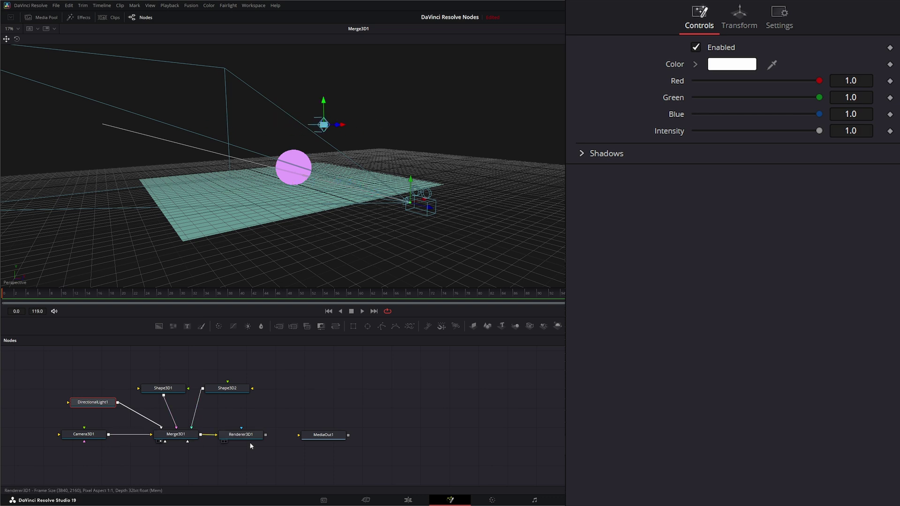
drag(247, 436, 256, 261)
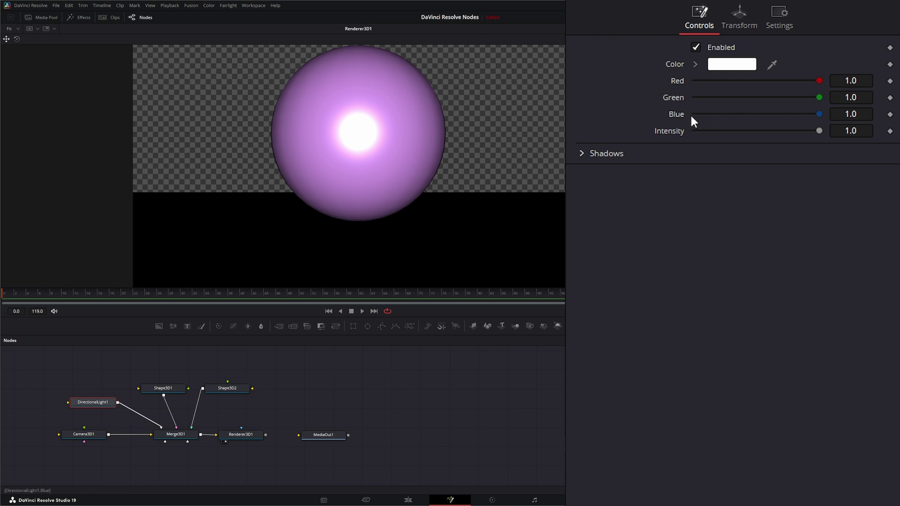
- In the light's Transform settings, enter 70000 as Translation X
click(739, 17)
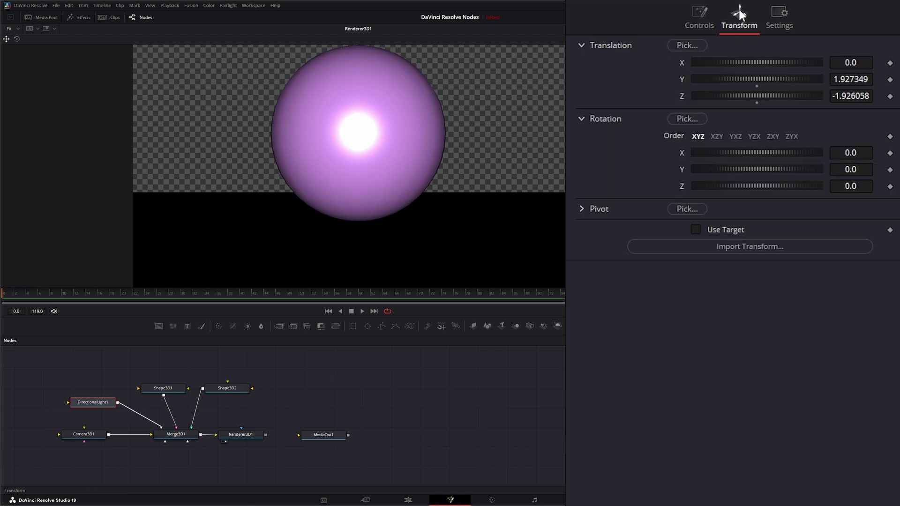
click(710, 80)
click(771, 79)
click(851, 62)
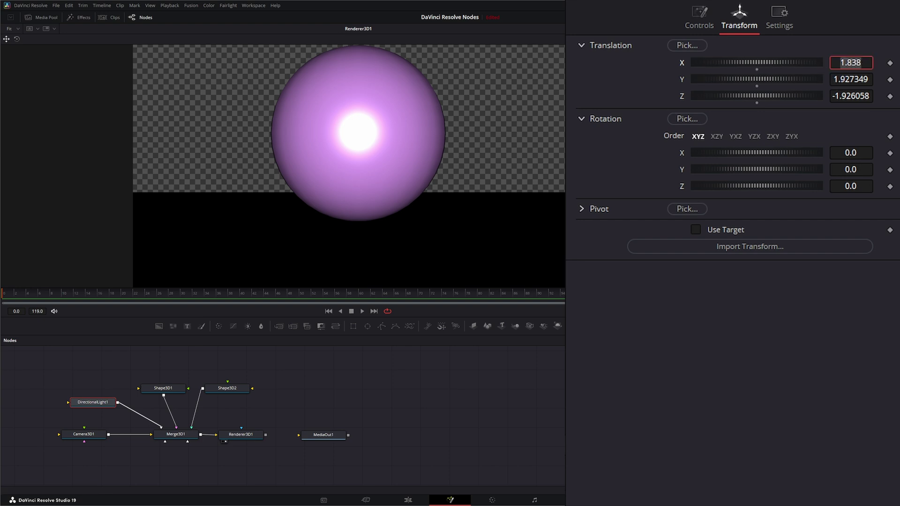
text(70000)
key(Tab)
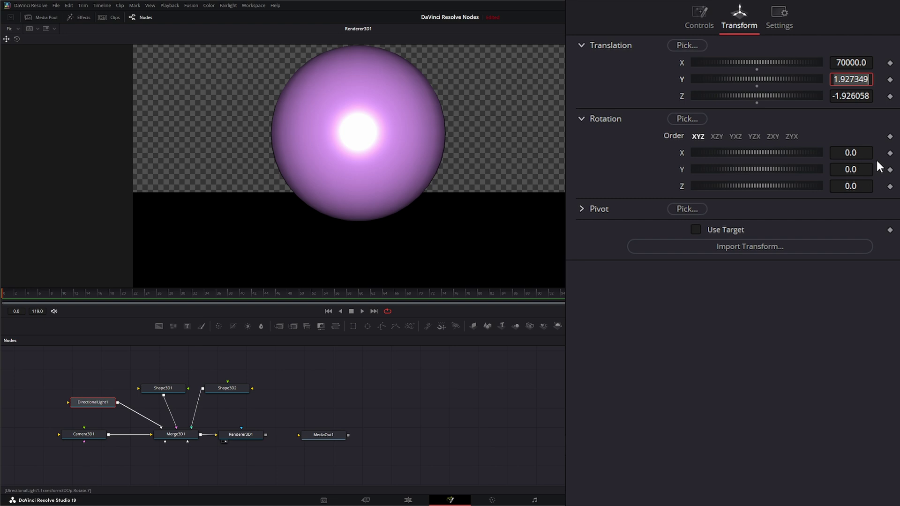
- Reset Translation X, Y and Z to 0 and tilt the light's X rotation to about -90.9
double_click(681, 61)
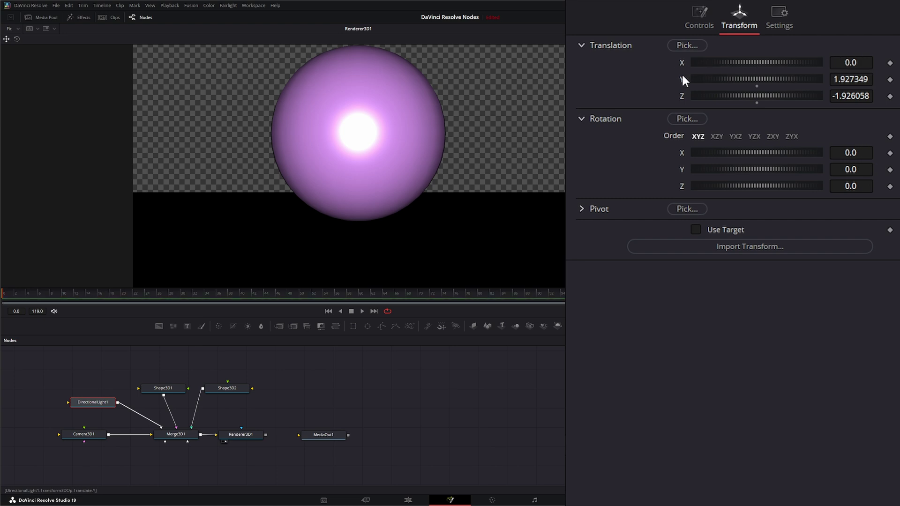
double_click(683, 77)
double_click(687, 94)
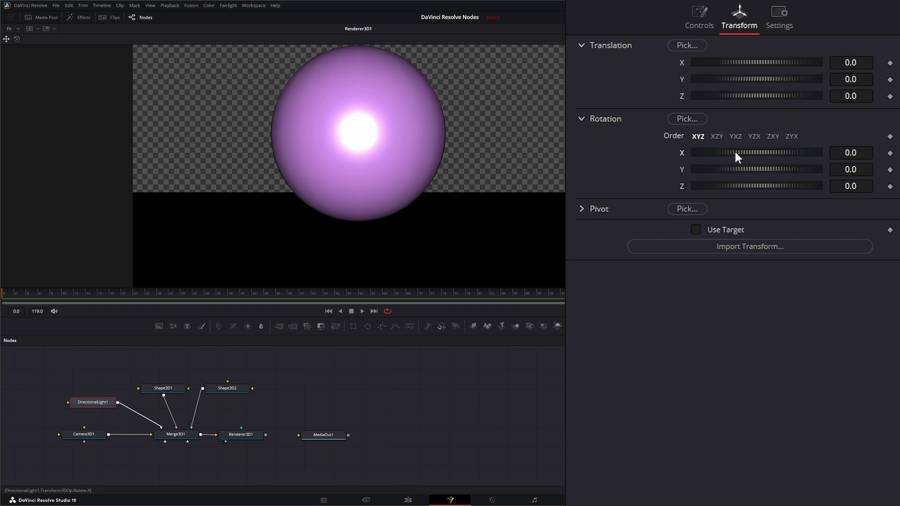
drag(734, 150, 746, 169)
- Toggle the light off and on, test lowering its Red value, and expand the Shadows section
click(700, 21)
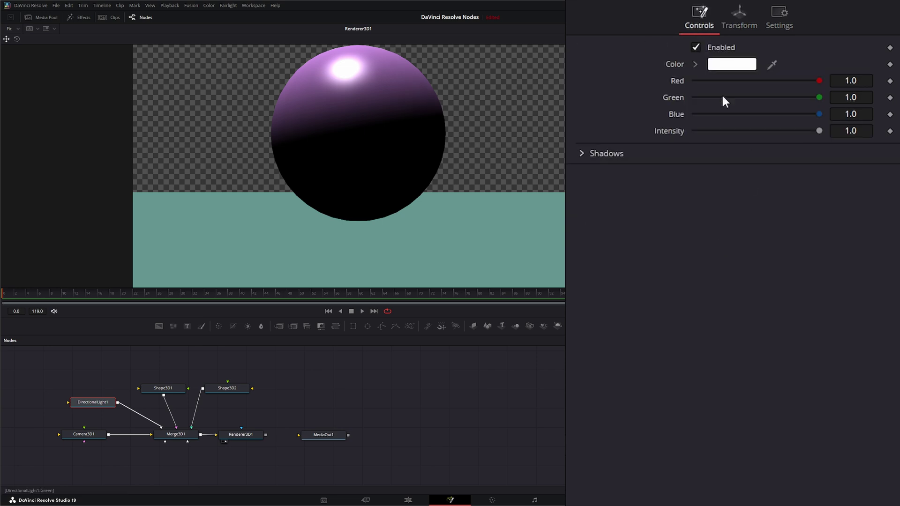
click(697, 47)
click(697, 47)
mouse_move(821, 80)
mouse_down()
mouse_move(758, 82)
mouse_move(830, 81)
mouse_move(746, 97)
mouse_move(828, 96)
mouse_move(830, 80)
mouse_up()
click(581, 151)
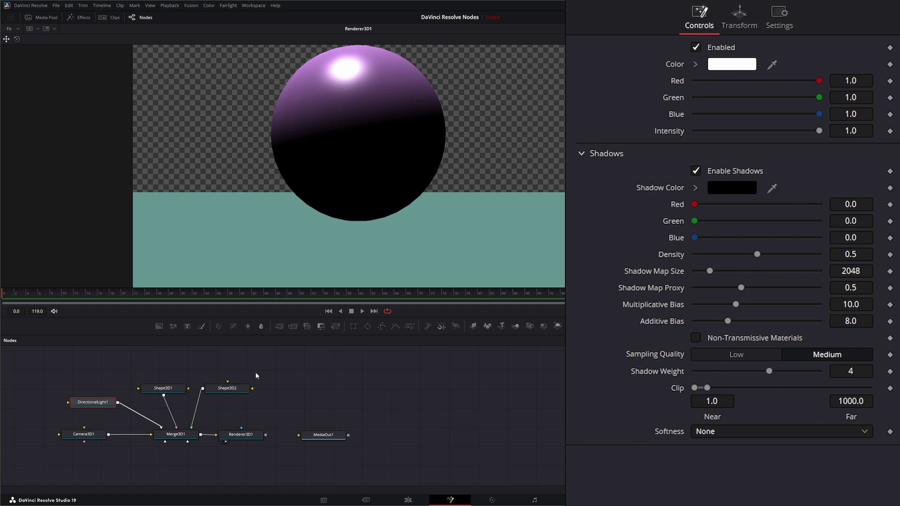
- Set Renderer3D1's Renderer Type to Hardware Renderer so the sphere casts a floor shadow
click(244, 436)
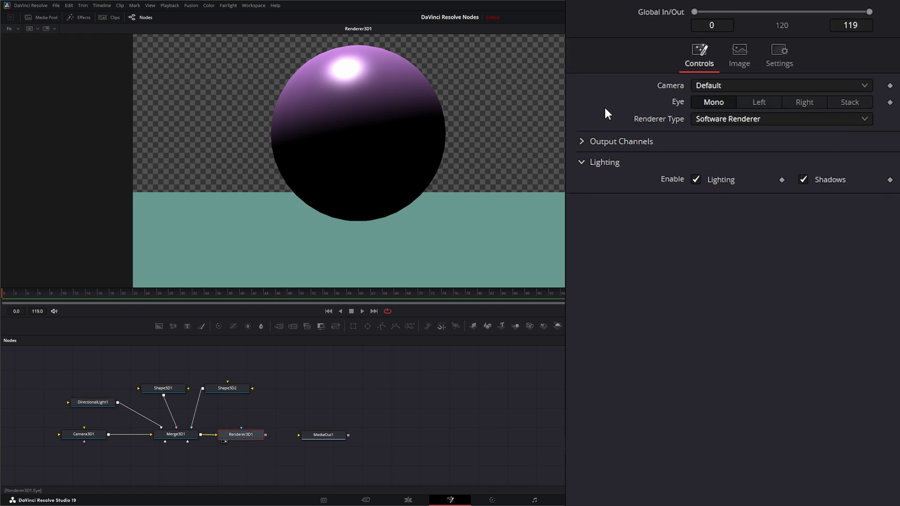
click(730, 119)
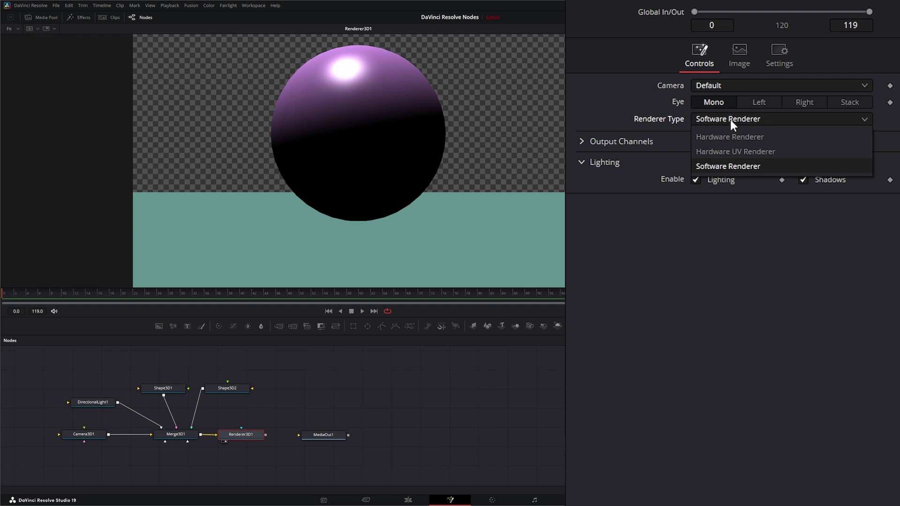
click(733, 133)
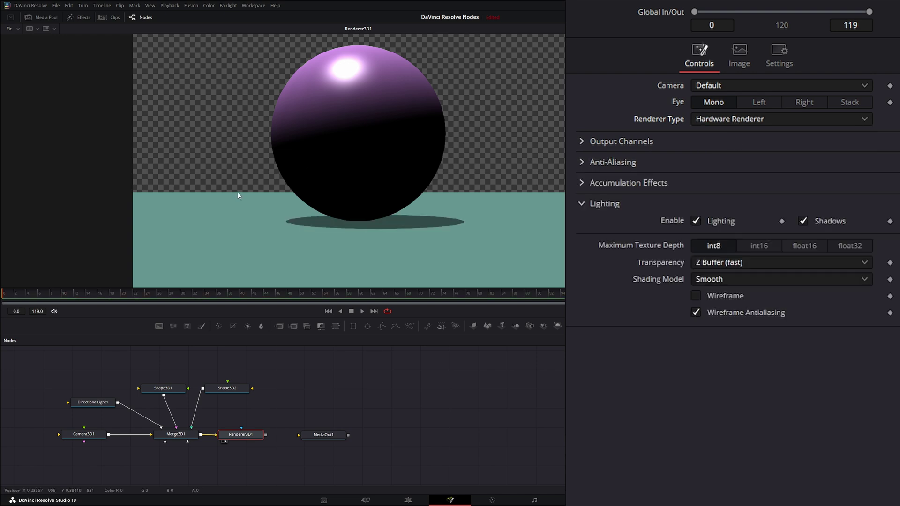
click(92, 403)
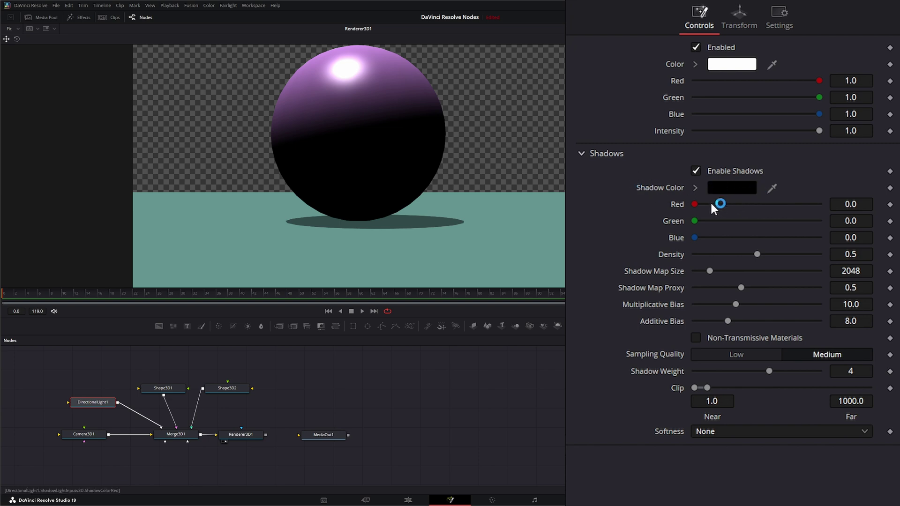
- Try bluish and dark red shadow colours, then set shadow Density to 0.866
click(734, 188)
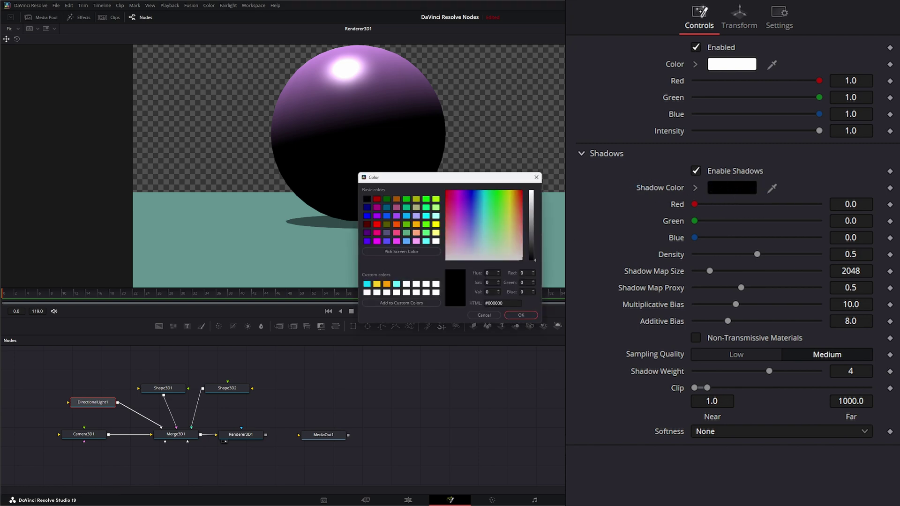
drag(475, 224, 479, 203)
click(485, 314)
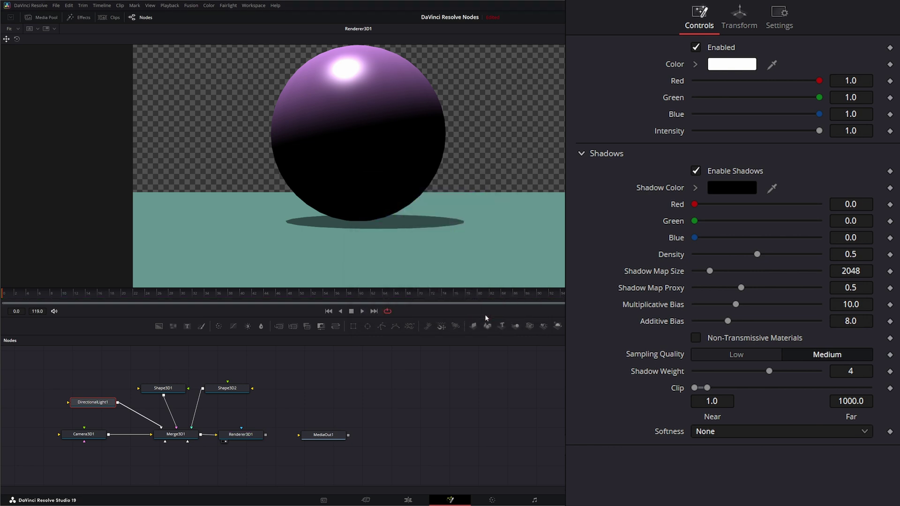
drag(695, 204, 632, 213)
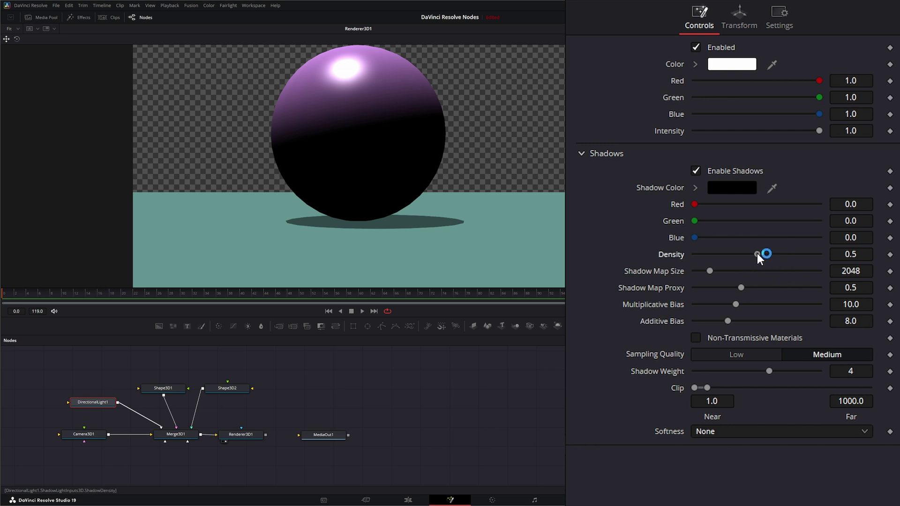
drag(758, 254, 803, 260)
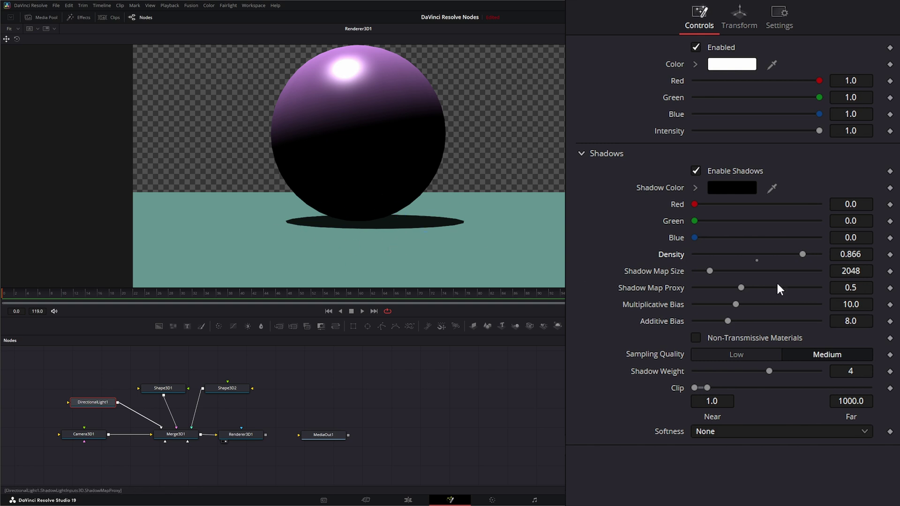
- Try Shadow Map Size 20 and a higher value, then reset it to 2048
drag(710, 271, 684, 269)
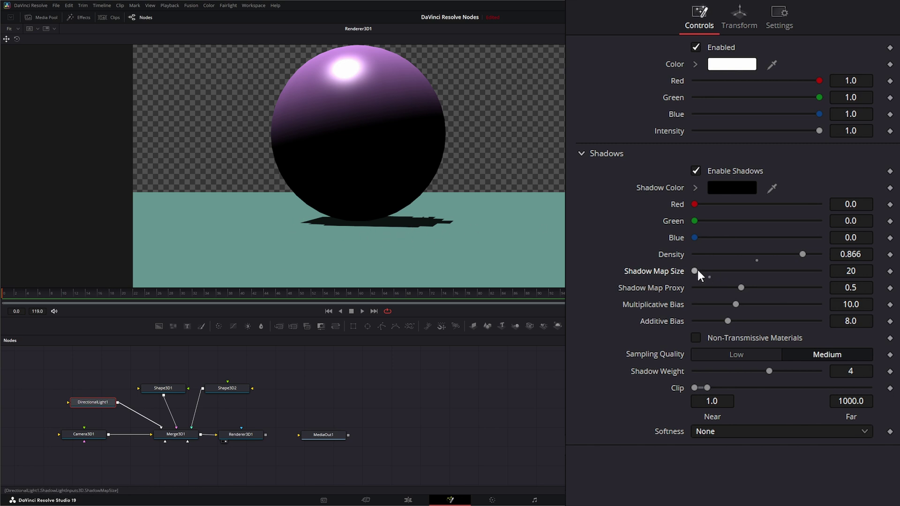
drag(696, 270, 756, 277)
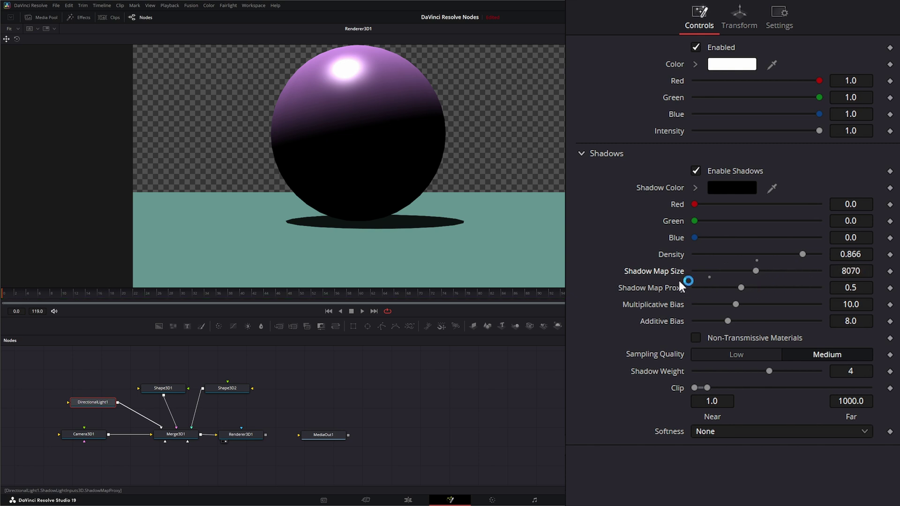
double_click(665, 272)
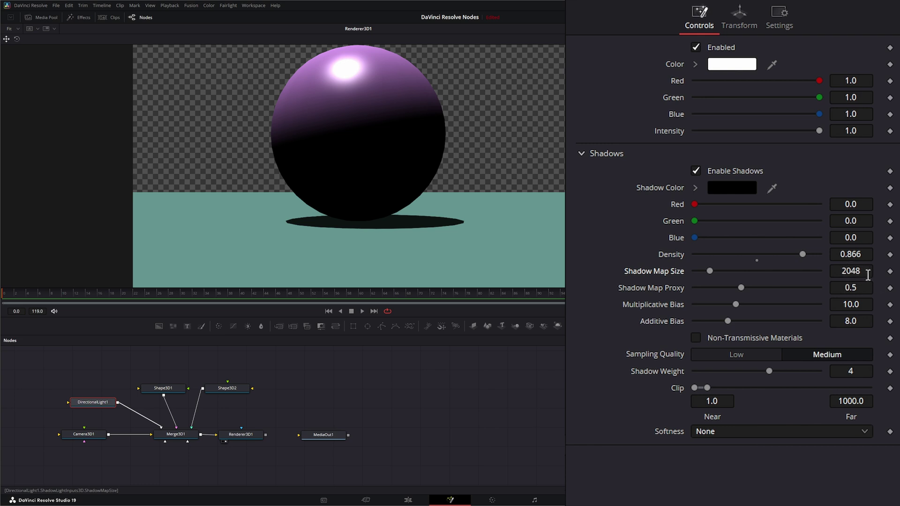
- Test Shadow Map Proxy 1.0 and bias changes, ending at proxy 0.5, multiplicative 10.0, additive 8.0
drag(740, 288, 834, 288)
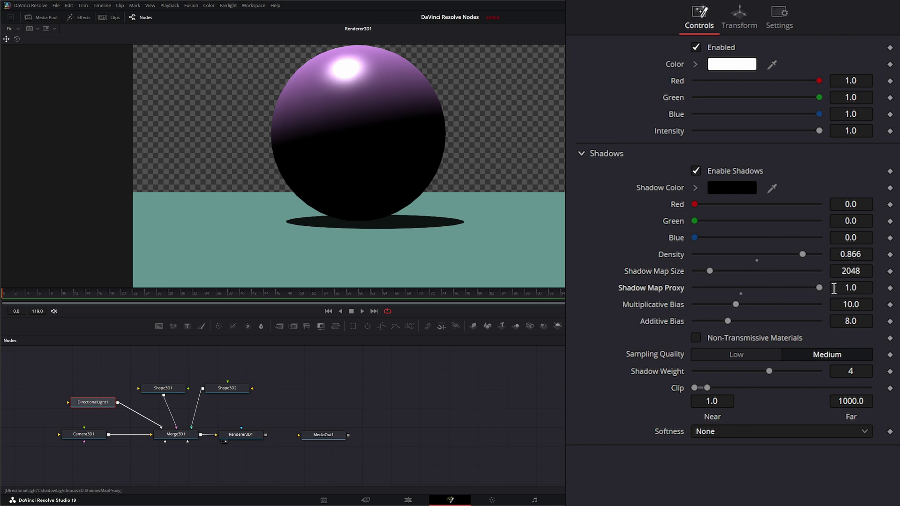
double_click(654, 287)
mouse_move(740, 304)
mouse_down()
mouse_move(728, 303)
mouse_move(756, 304)
mouse_move(687, 305)
mouse_move(840, 307)
mouse_move(693, 316)
mouse_move(739, 314)
mouse_up()
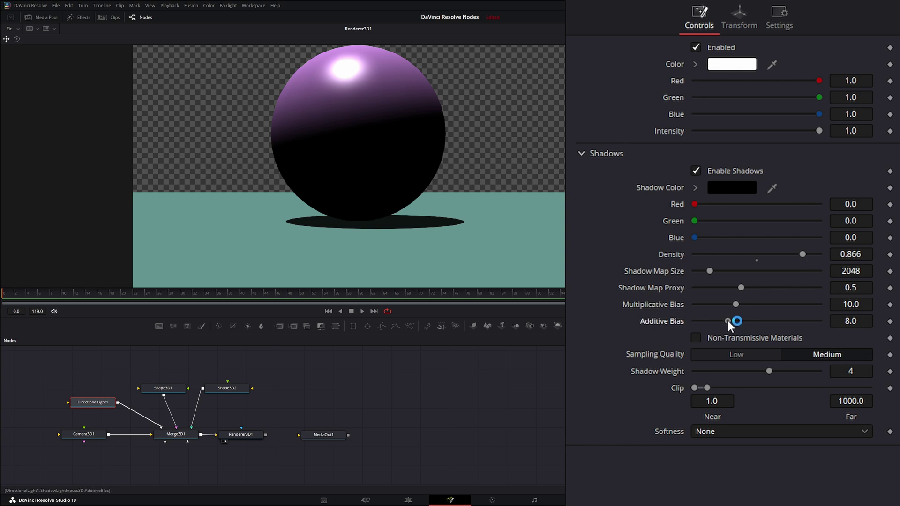
mouse_move(727, 320)
mouse_down()
mouse_move(806, 317)
mouse_move(691, 323)
mouse_move(759, 320)
mouse_move(720, 328)
mouse_move(736, 329)
mouse_up()
double_click(658, 322)
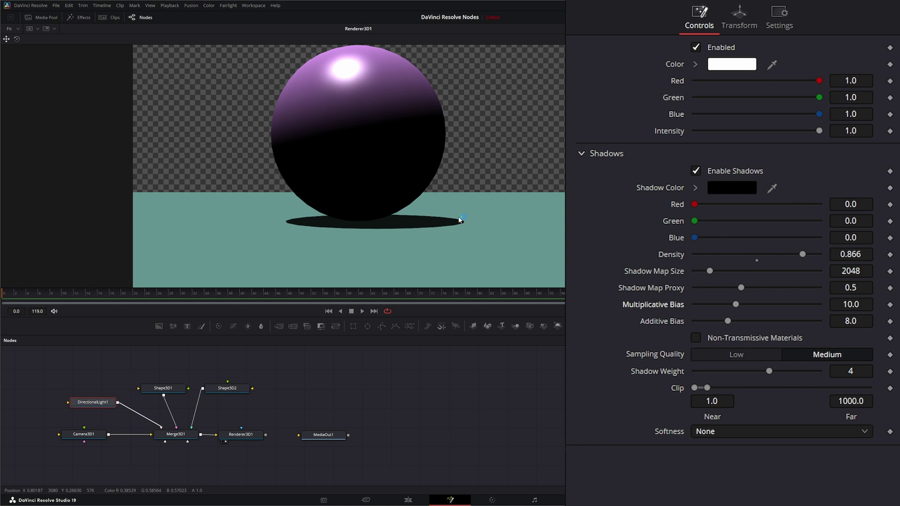
- Enable Non-Transmissive Materials, keep Medium sampling quality, and return Shadow Weight to 4 after trying 2
click(696, 337)
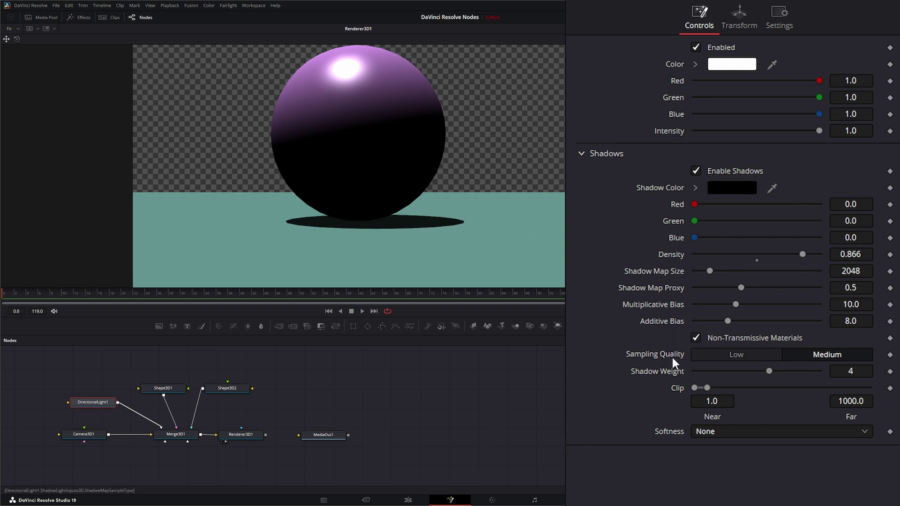
click(745, 353)
click(830, 355)
drag(769, 371, 831, 373)
double_click(698, 370)
drag(425, 242, 213, 236)
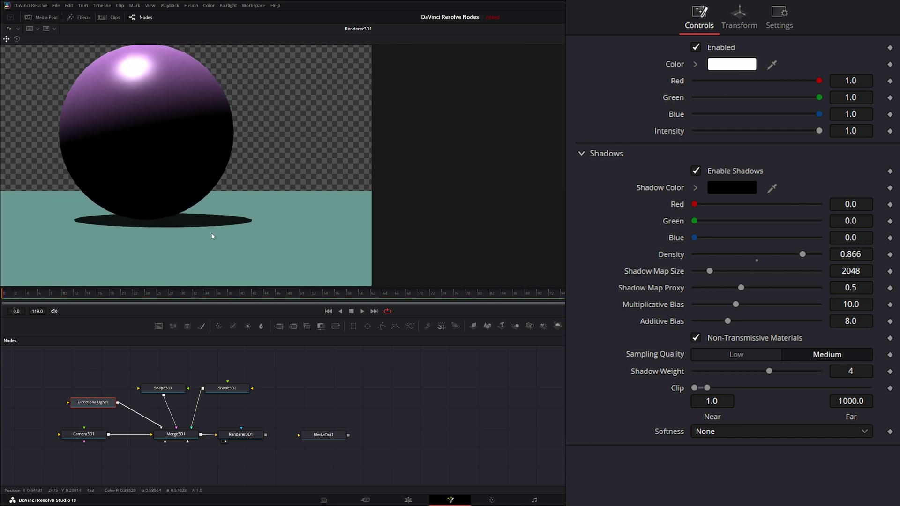
- Try Shadow Weight at its minimum and 5, reset it to 4, and set Clip Far to 3780
scroll(212, 236, up, 4)
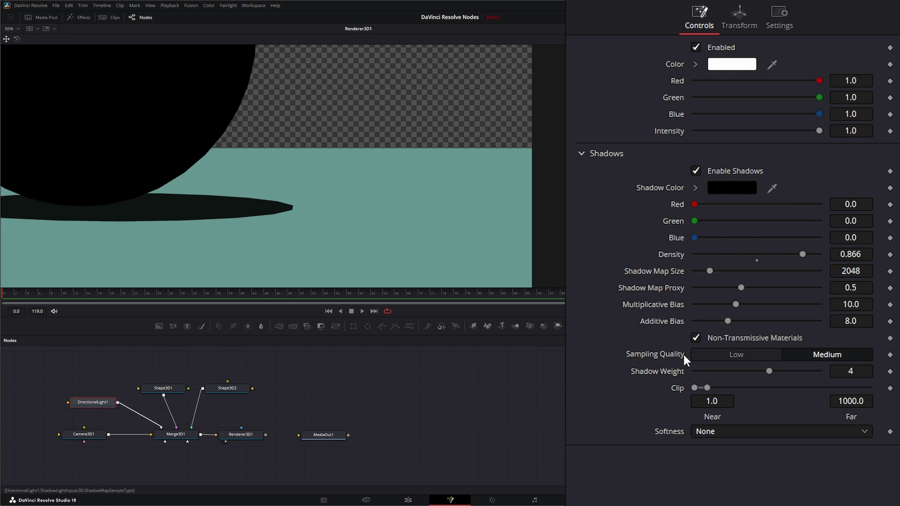
drag(769, 371, 671, 371)
drag(695, 372, 797, 372)
double_click(668, 370)
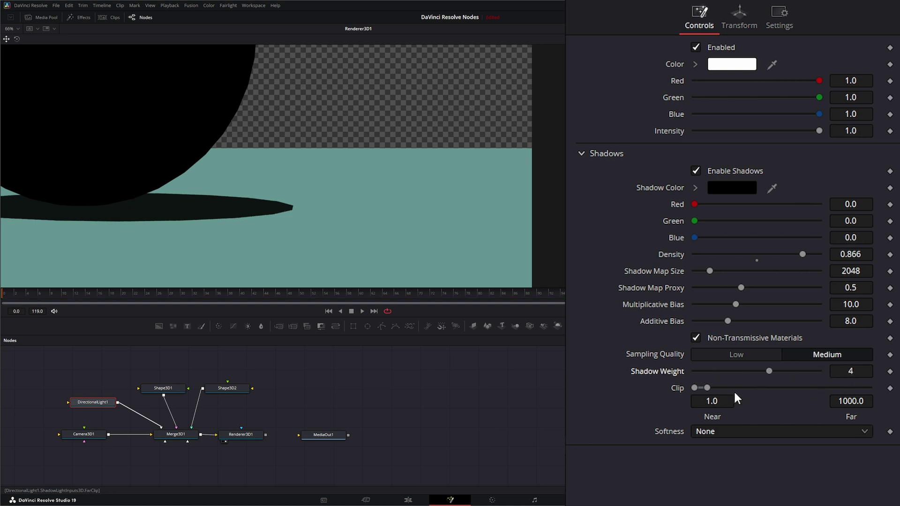
mouse_move(708, 388)
mouse_down()
mouse_move(823, 389)
mouse_move(694, 389)
mouse_move(829, 396)
mouse_move(723, 398)
mouse_up()
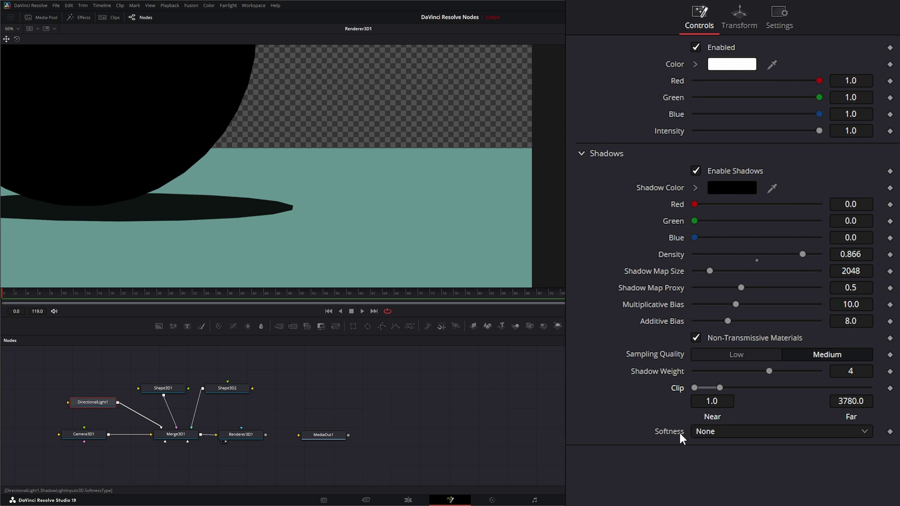
- Switch the shadow softness to Constant and raise the Constant Softness value
click(712, 435)
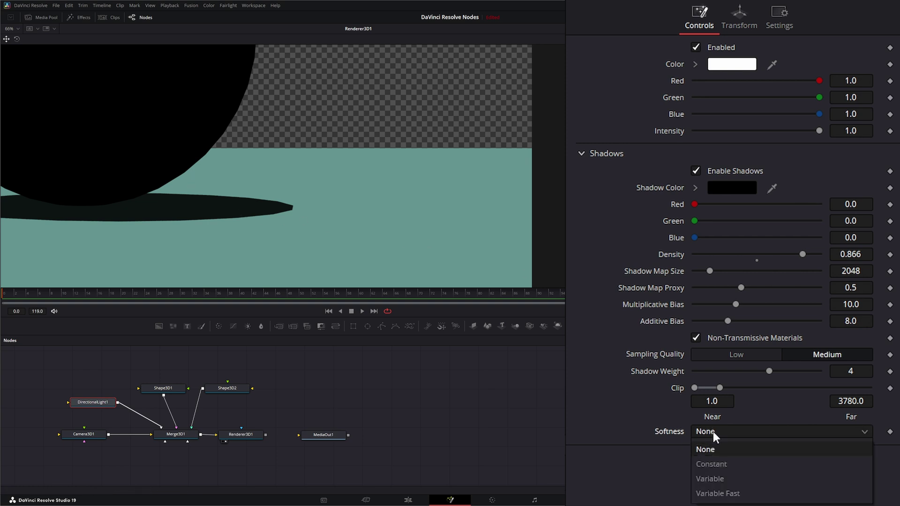
click(728, 464)
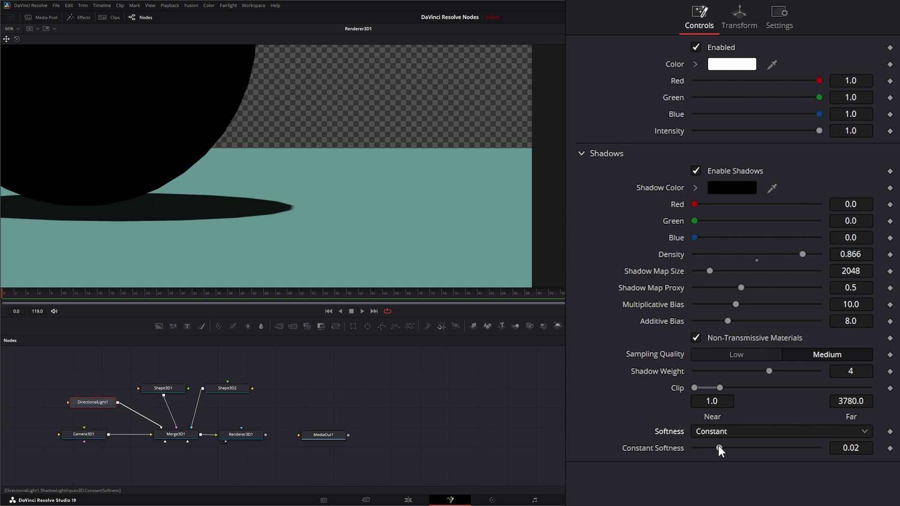
drag(718, 446, 759, 445)
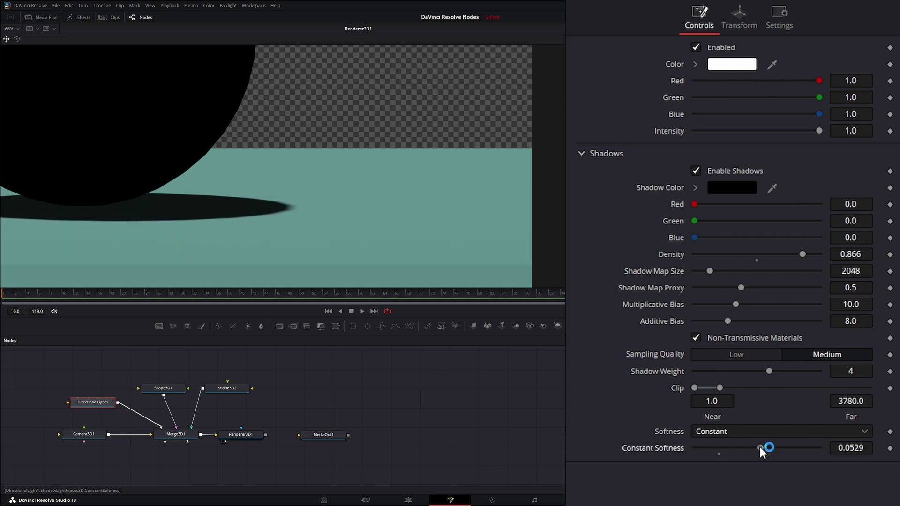
- Change softness to Variable, adjusting Spread and raising Min Softness and Filter Size
click(711, 432)
click(718, 473)
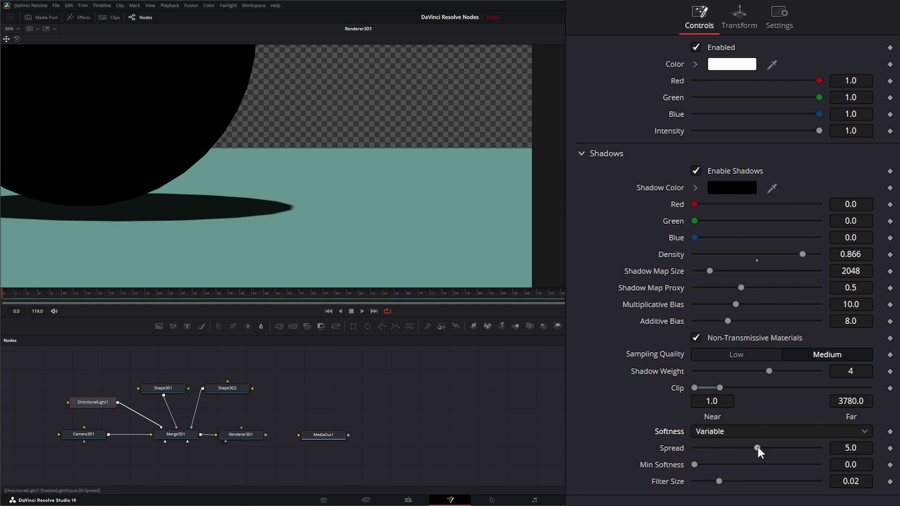
mouse_move(757, 446)
mouse_down()
mouse_move(811, 446)
mouse_move(688, 454)
mouse_move(761, 455)
mouse_up()
drag(694, 464, 768, 465)
drag(717, 483, 779, 482)
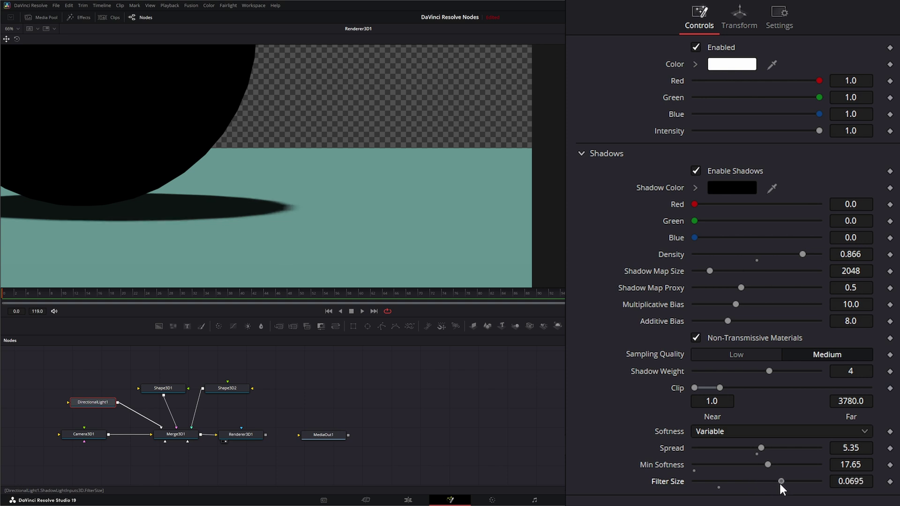
- Settle on Variable Fast softness and lower Filter Size from 0.0695 to 0.0316
click(710, 433)
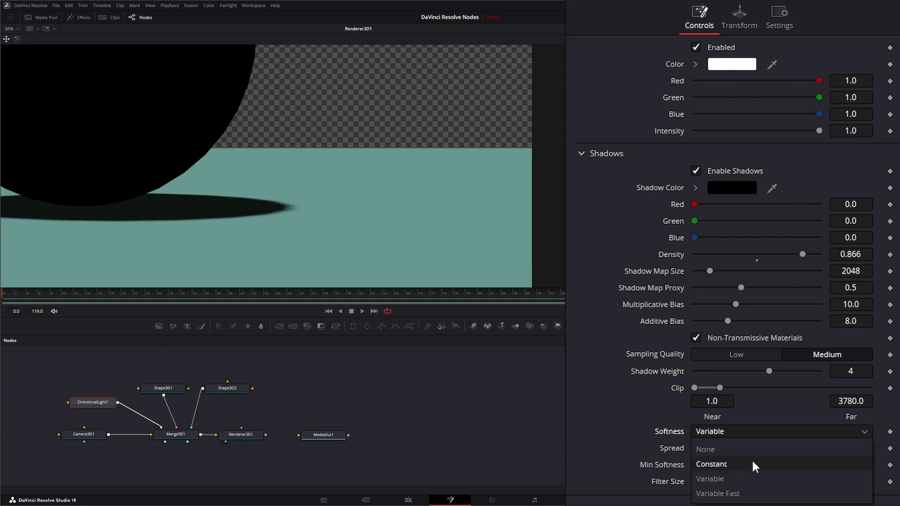
click(731, 494)
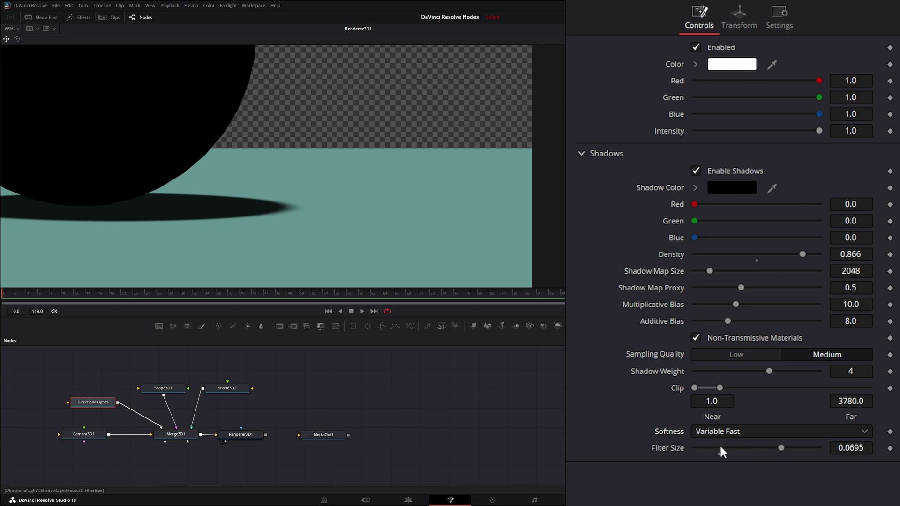
click(705, 433)
click(722, 481)
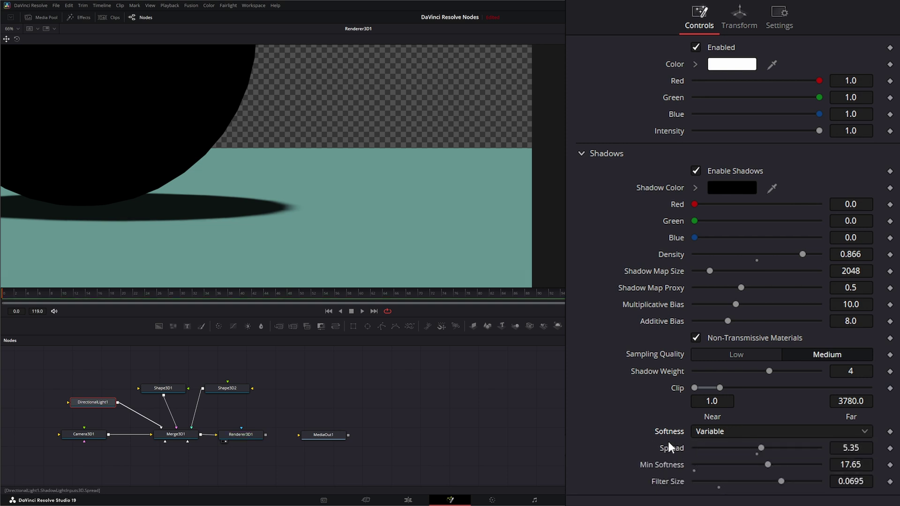
click(729, 433)
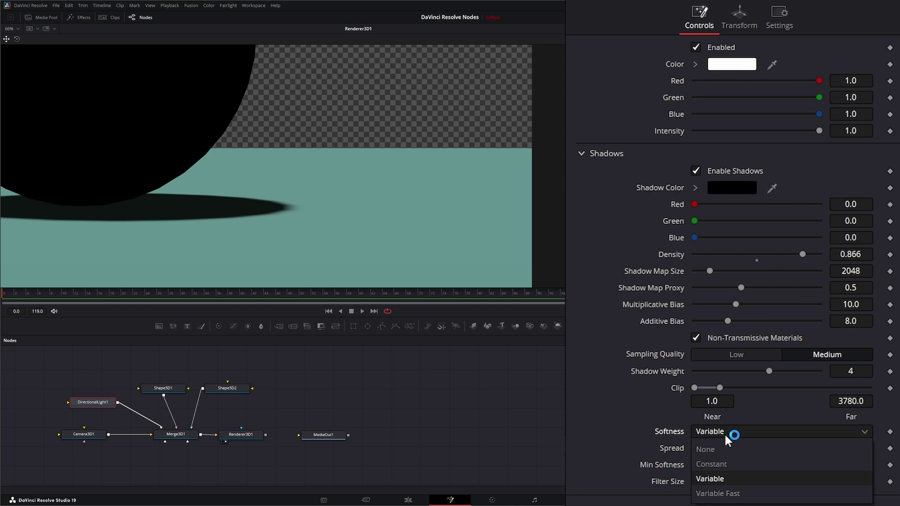
click(734, 497)
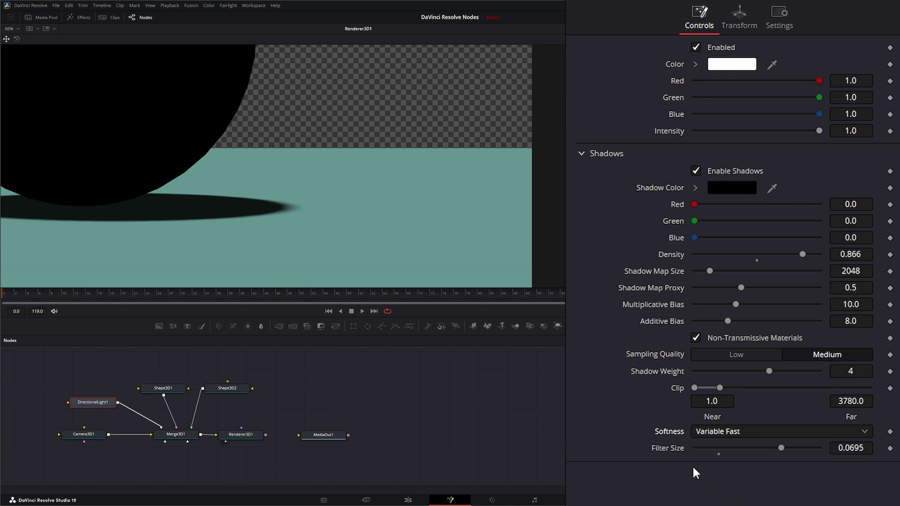
drag(781, 447, 738, 447)
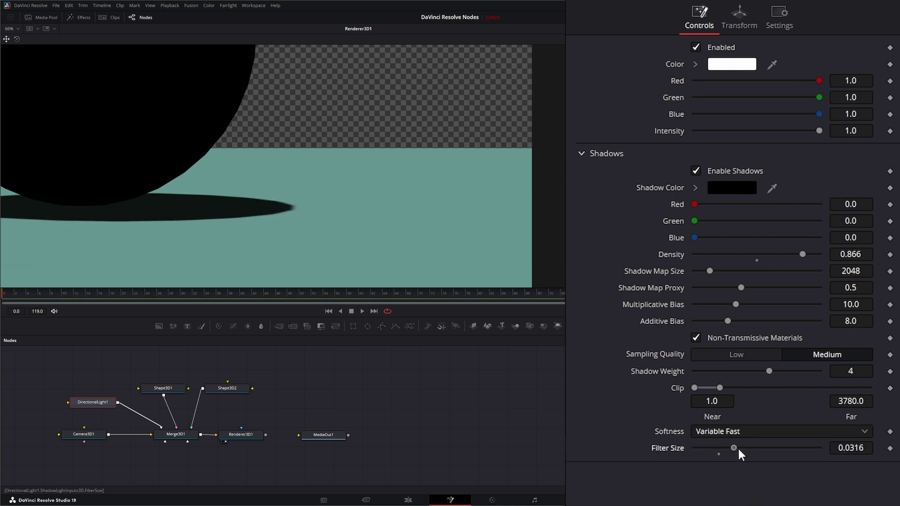